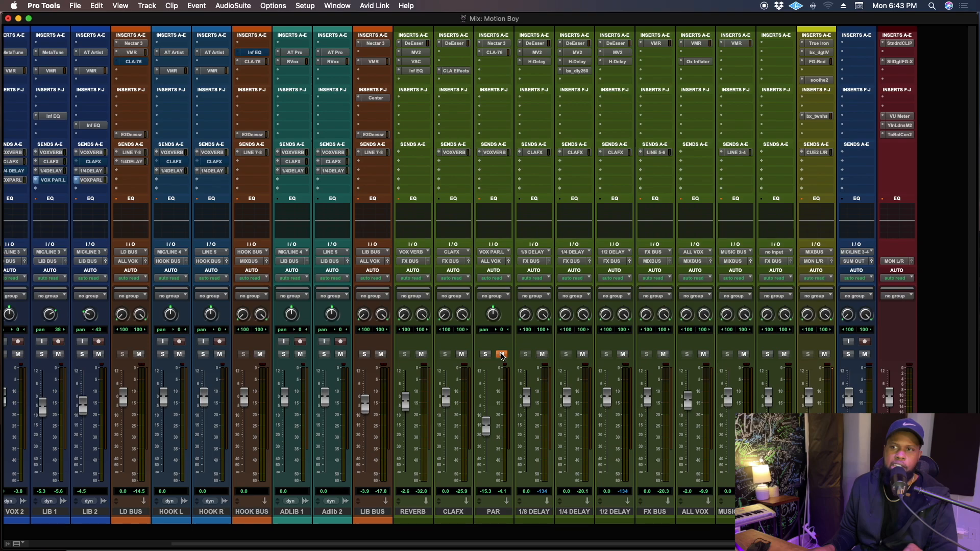
- Audition the mix, and inspect the EQ 1 curve and its band 2 in PAR's Nectar 3
key(space)
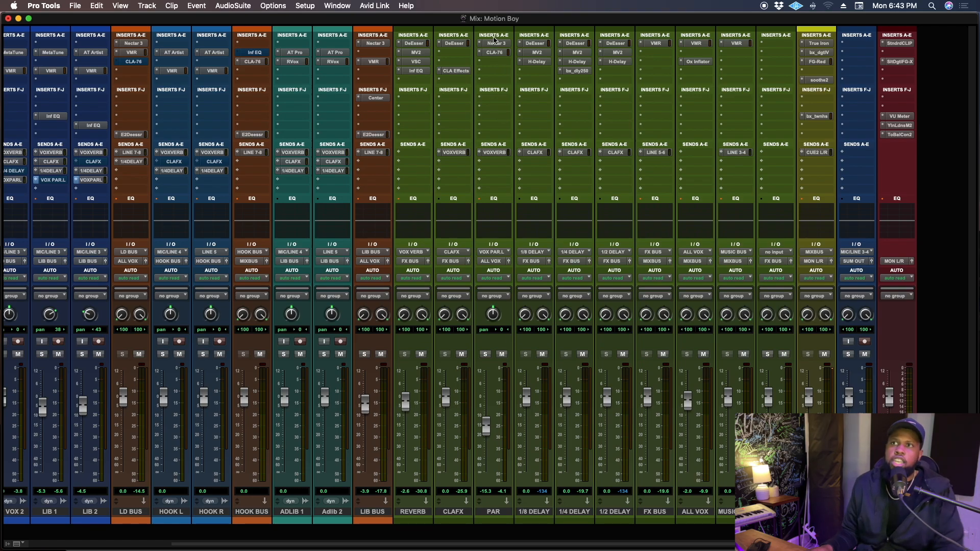
click(495, 44)
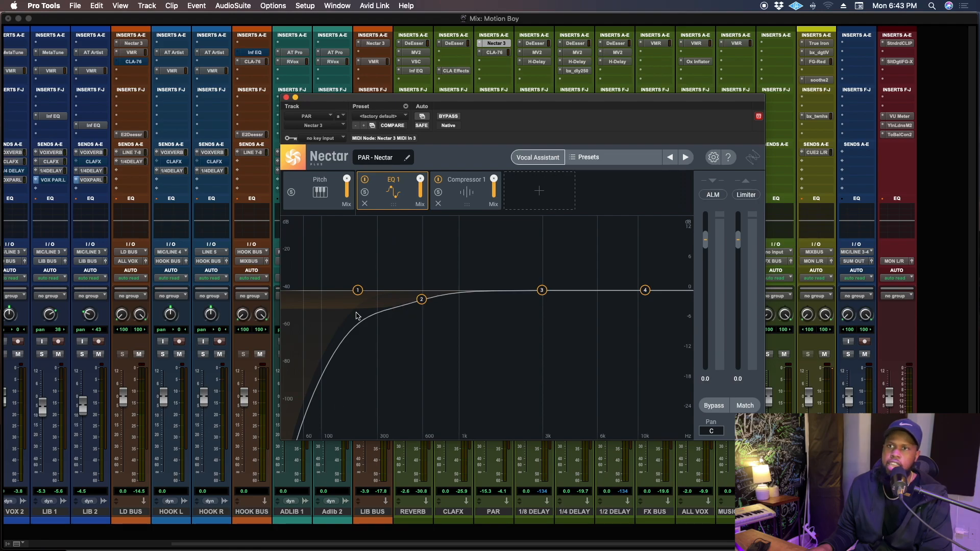
click(421, 300)
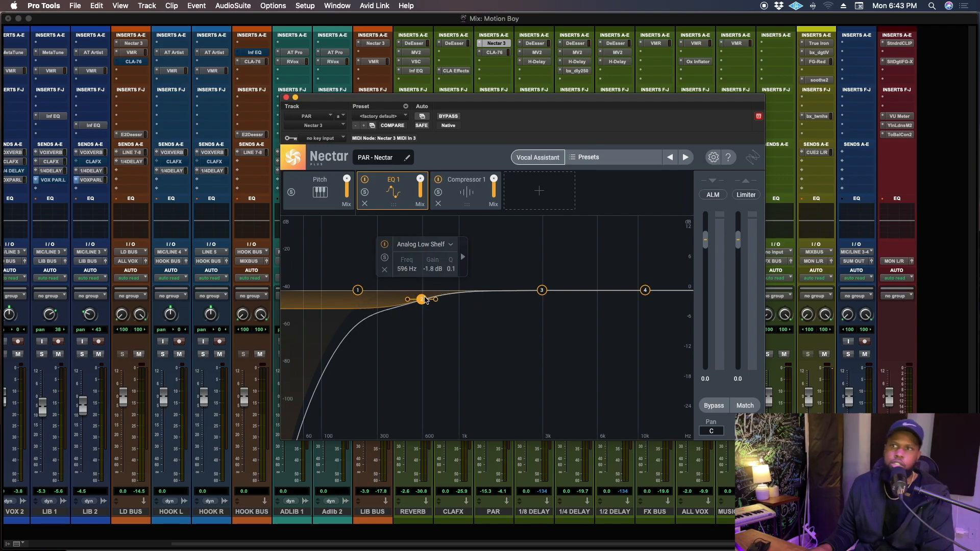
click(415, 339)
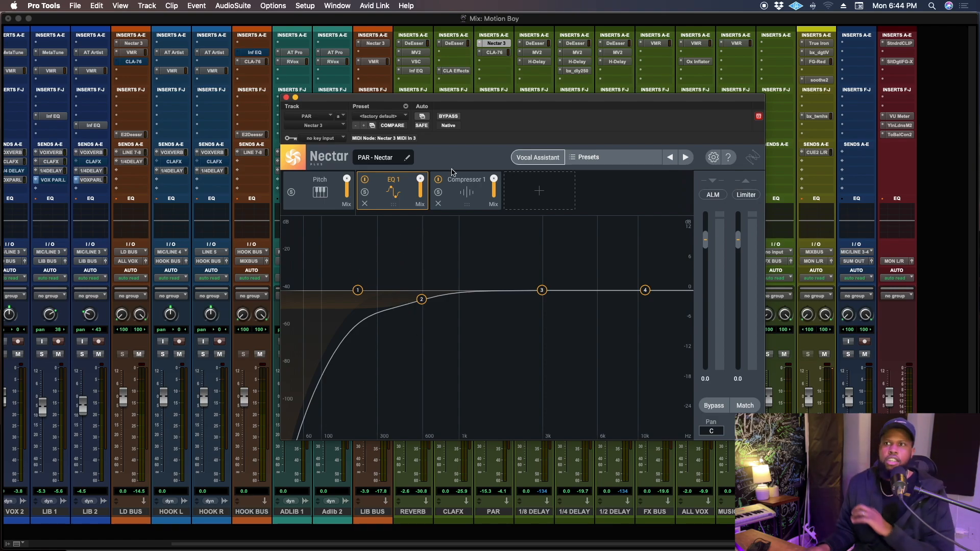
- Remove the Compressor 1 module from PAR's Nectar 3, and check the Pitch module before closing the plugin
click(474, 185)
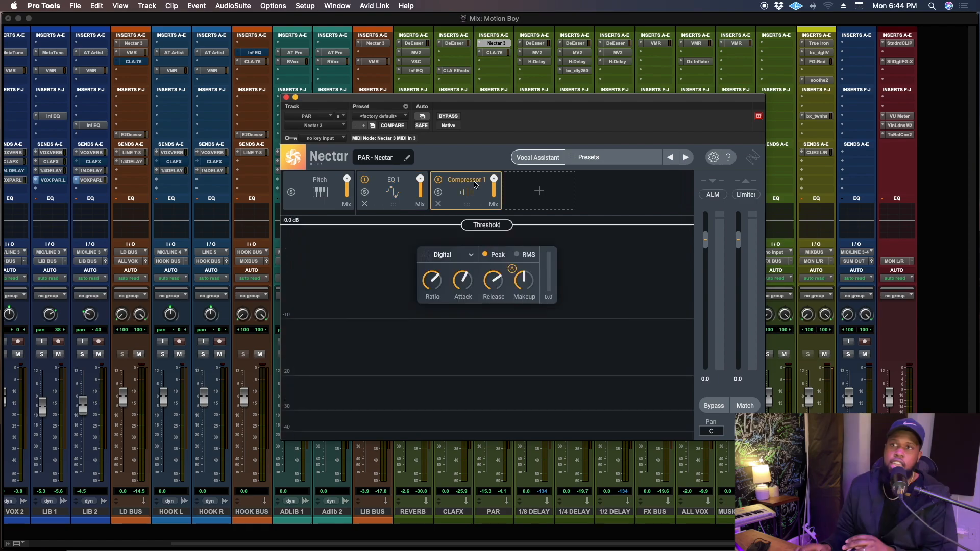
click(438, 204)
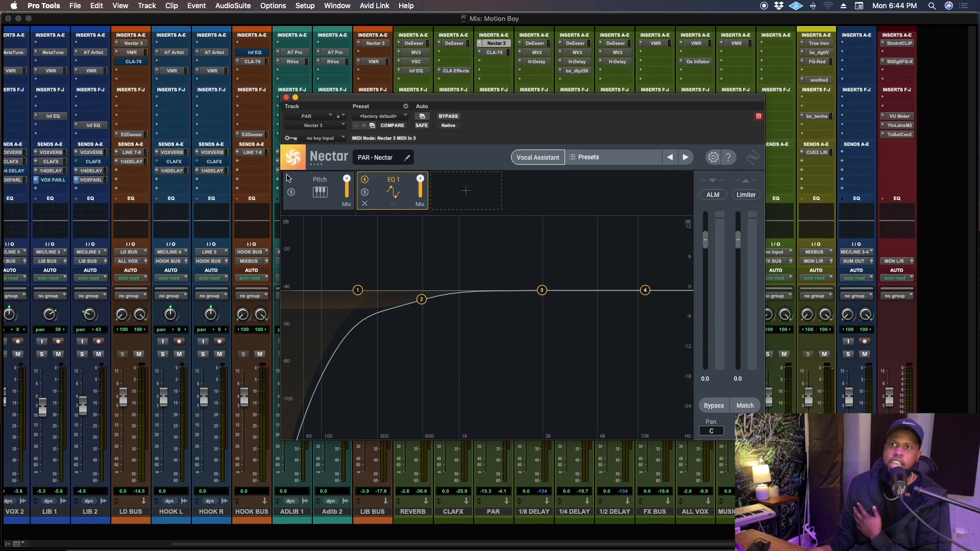
click(319, 185)
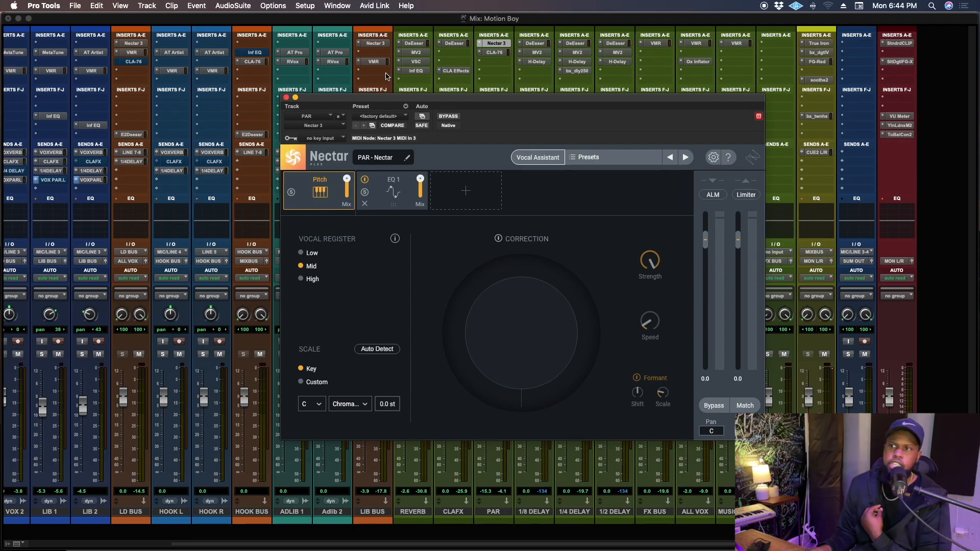
click(393, 192)
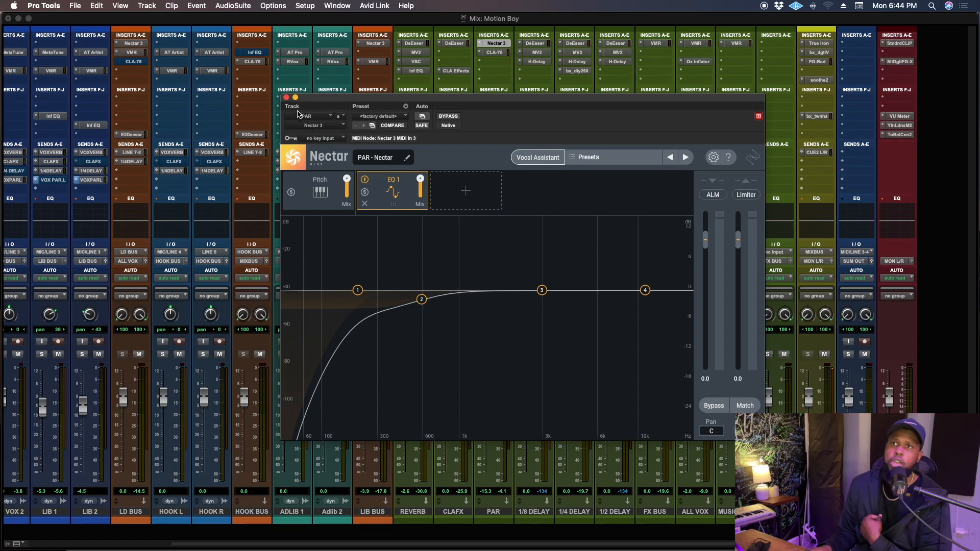
click(286, 97)
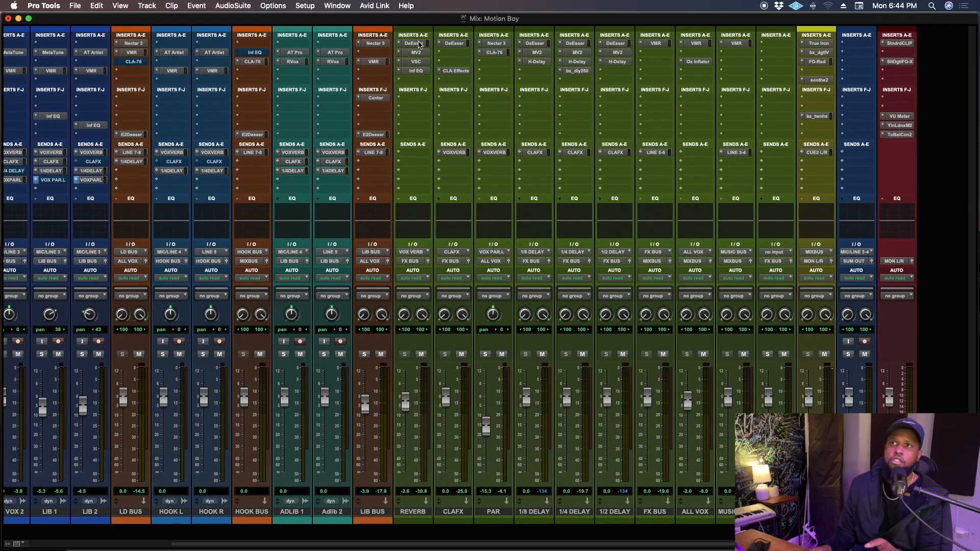
- Review the CLA-76 compressor settings on the PAR track, and lower PAR's fader to -17.4 dB
click(495, 52)
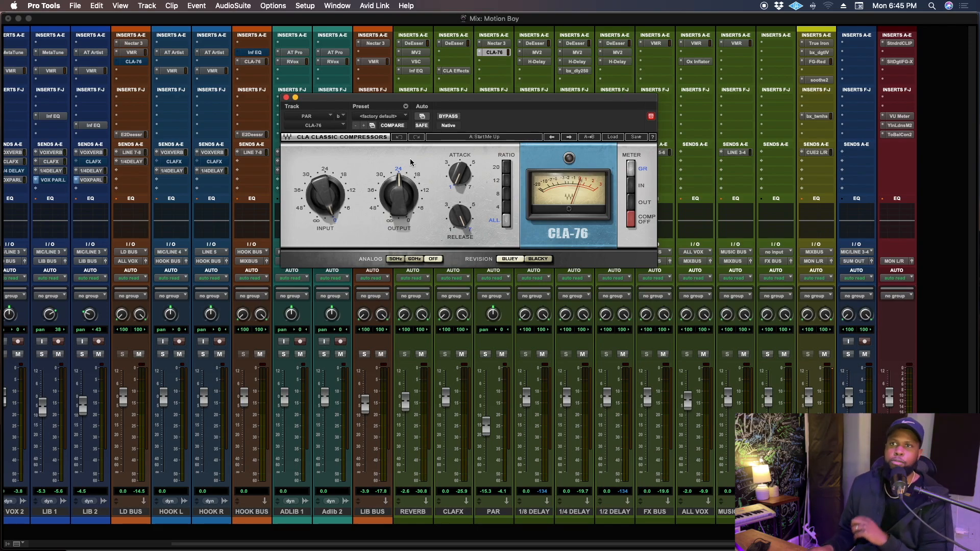
click(287, 97)
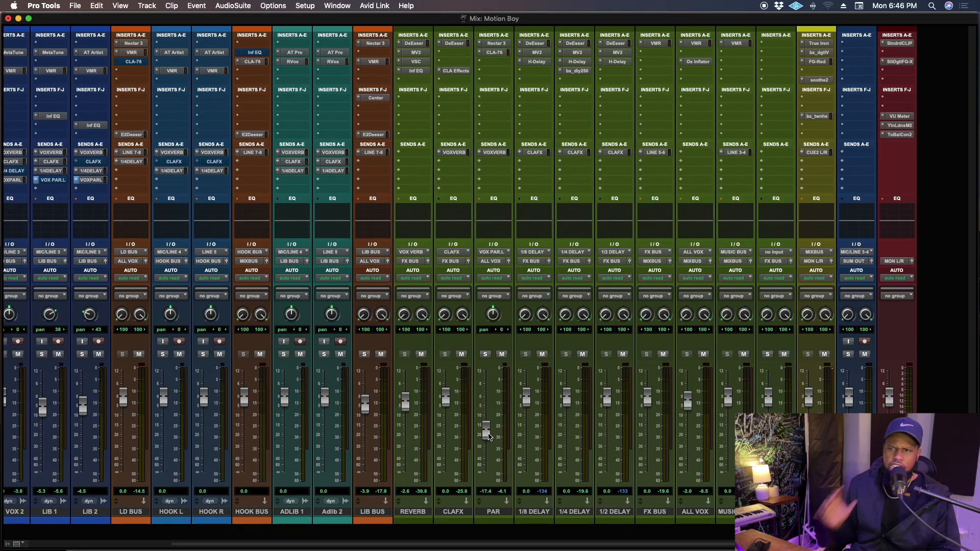
key(space)
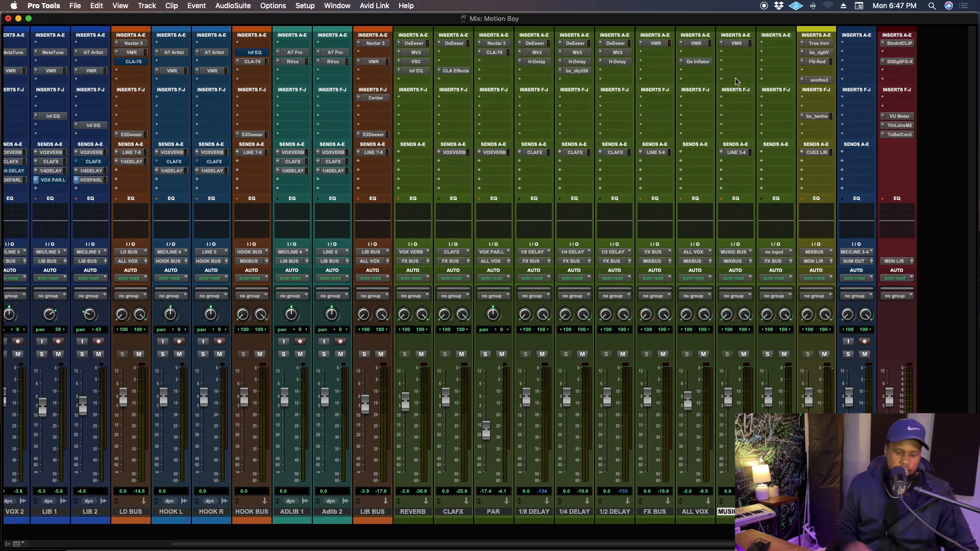
- Add the stereo soothe2 plugin to the fifth insert slot of the MUSIC BUS track
click(736, 79)
mouse_move(736, 82)
click(752, 63)
text(soothe)
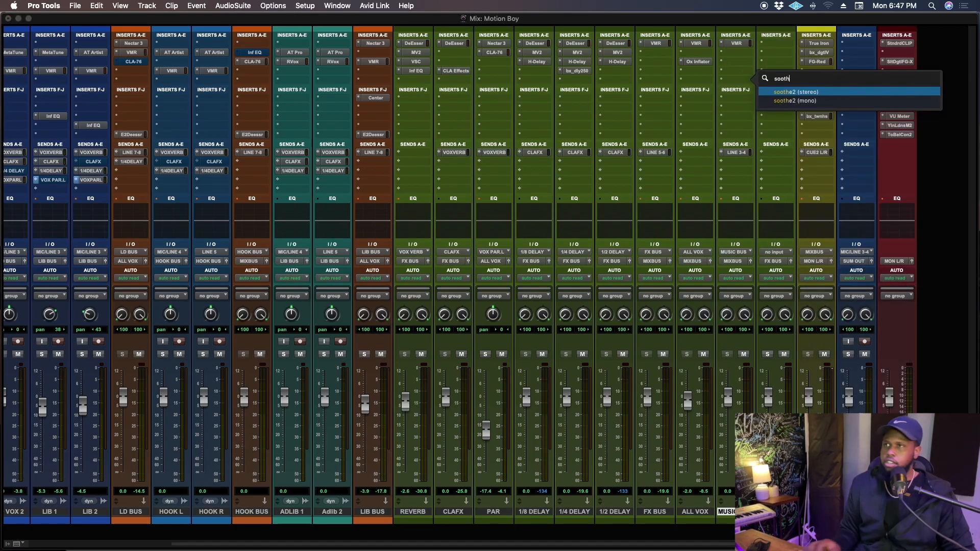
click(800, 93)
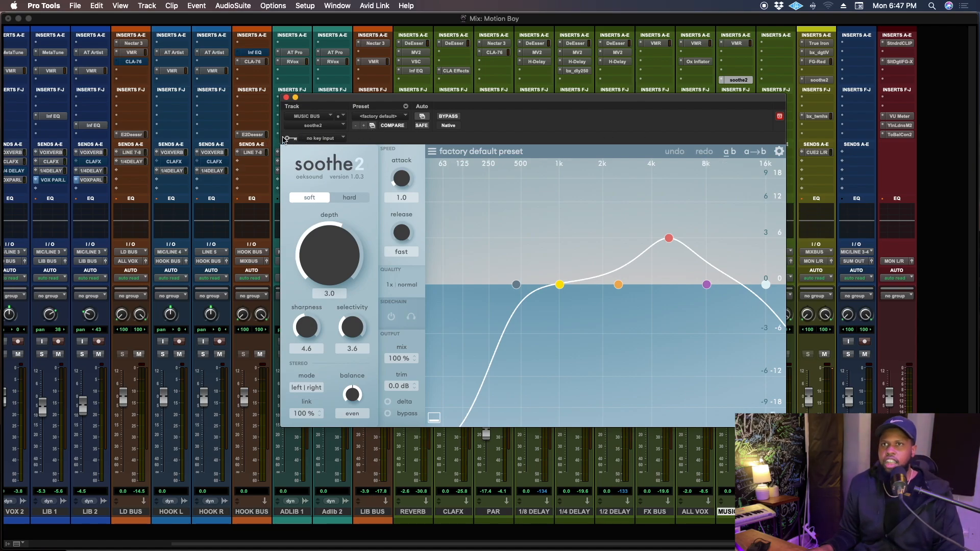
- Set soothe2's key input to the ALL VOX.L (Mono) bus, and lower its low cut to about 147 Hz
click(333, 140)
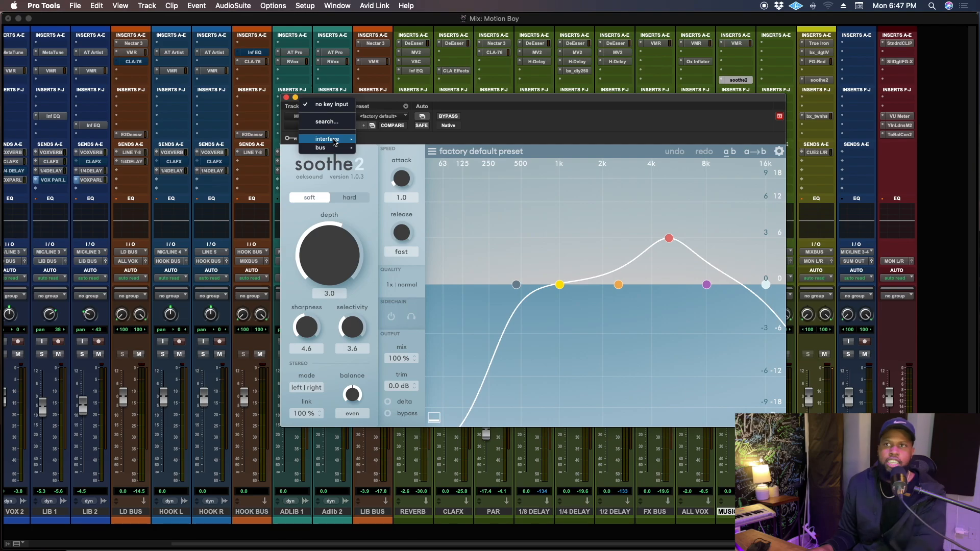
mouse_move(334, 143)
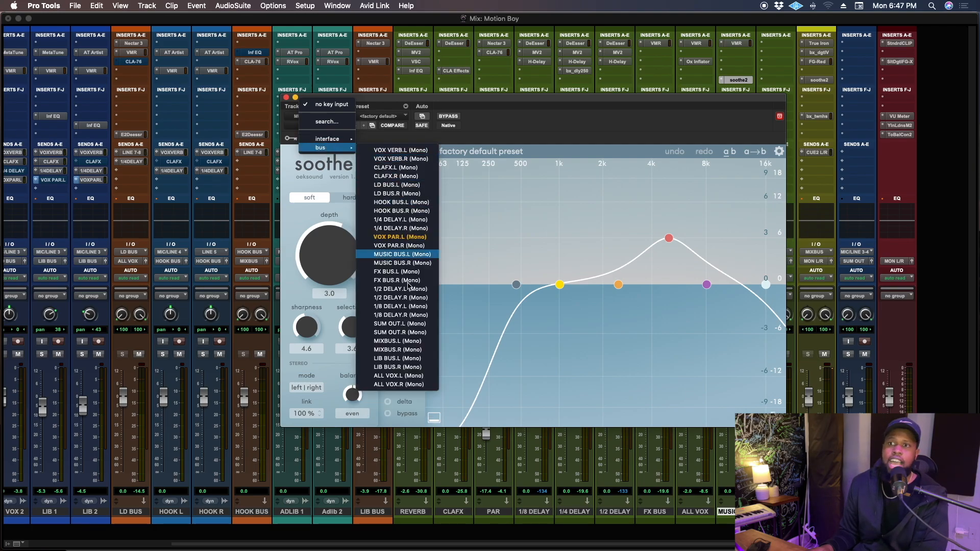
click(399, 376)
drag(523, 289, 480, 290)
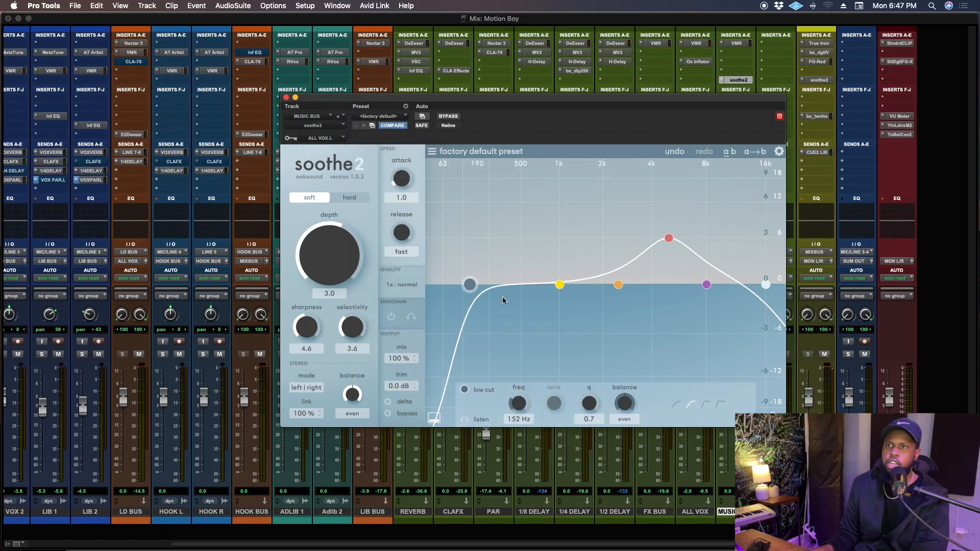
drag(471, 284, 474, 289)
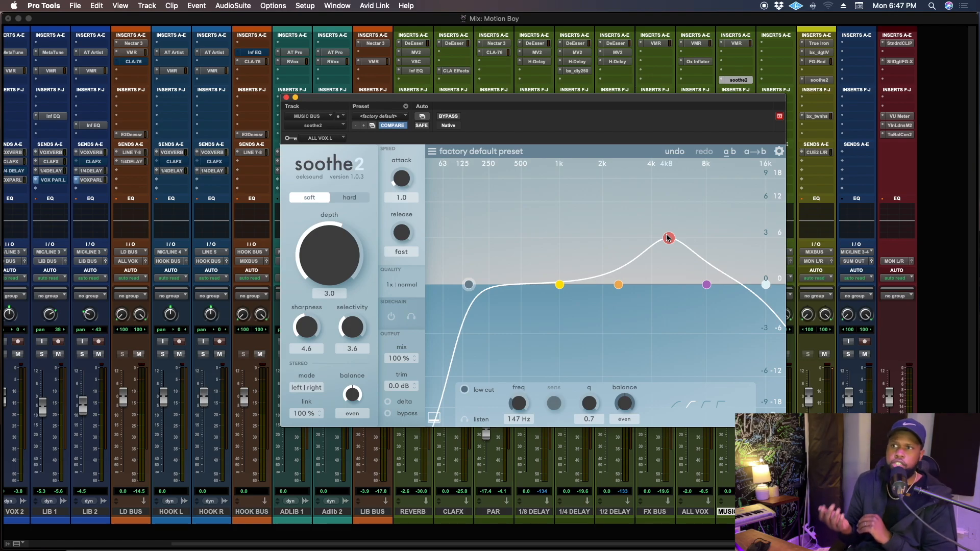
- Move soothe2's band 3 to about 6.8 kHz with 12 dB sensitivity while auditioning the mix
drag(668, 238, 620, 242)
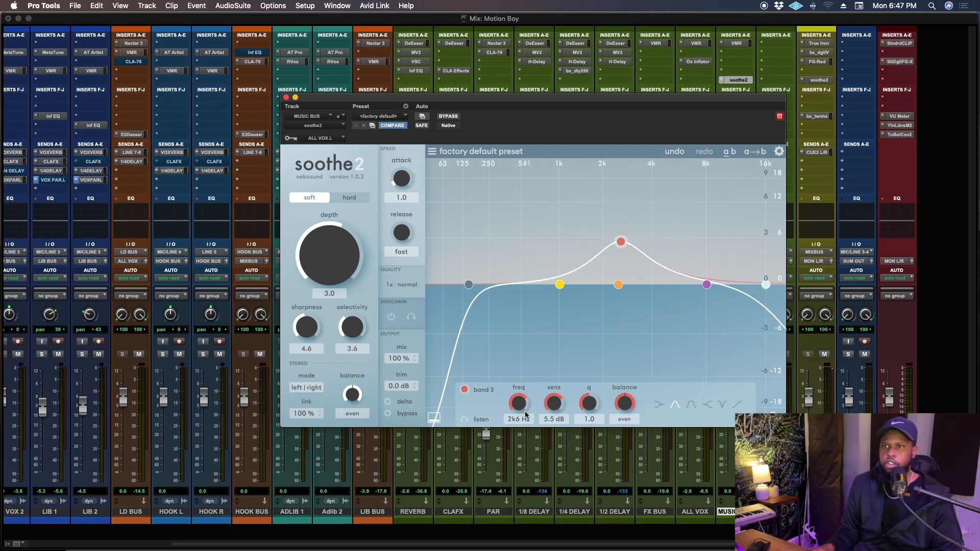
key(space)
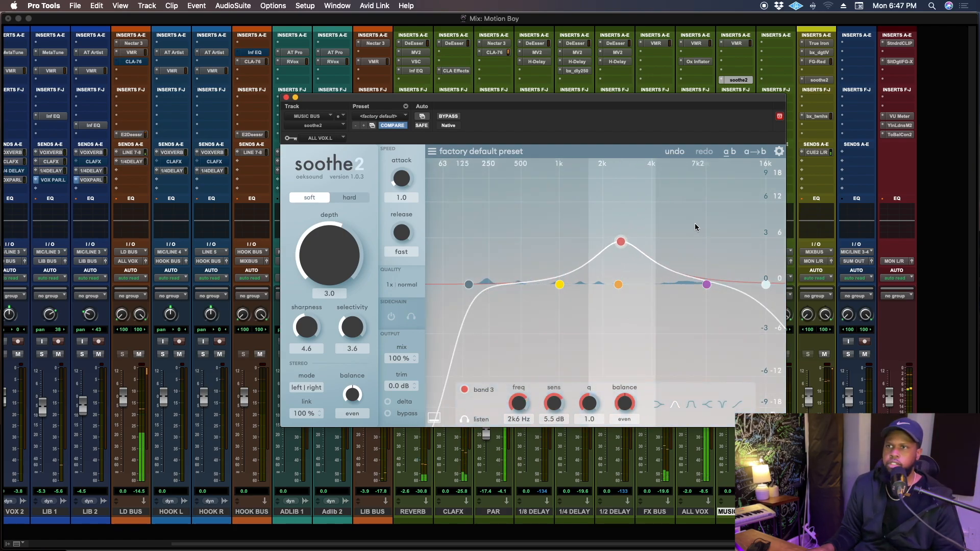
drag(619, 243, 687, 173)
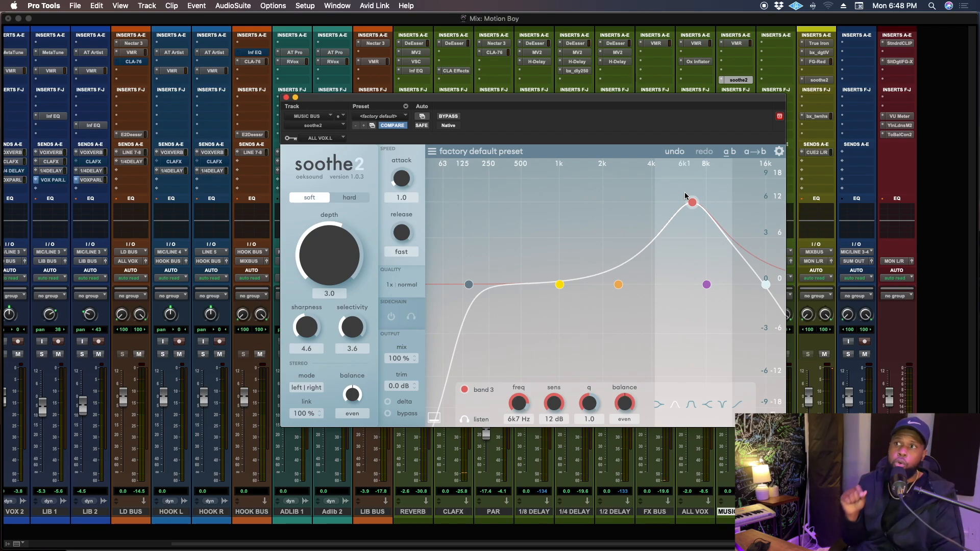
drag(692, 196, 694, 182)
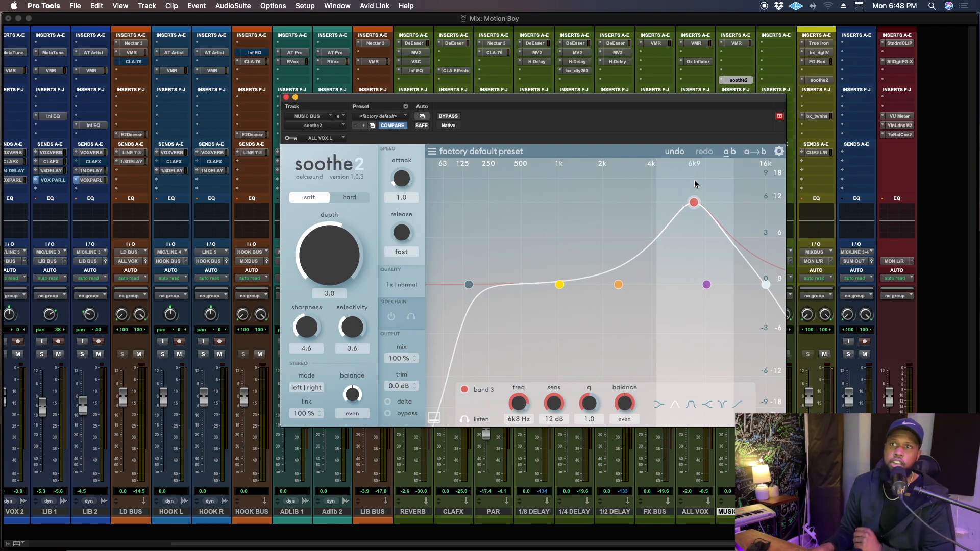
- Try soothe2 depth settings of 18.0, -16.5, 18.0 again and 0.7, then audition the mix
drag(337, 262, 338, 194)
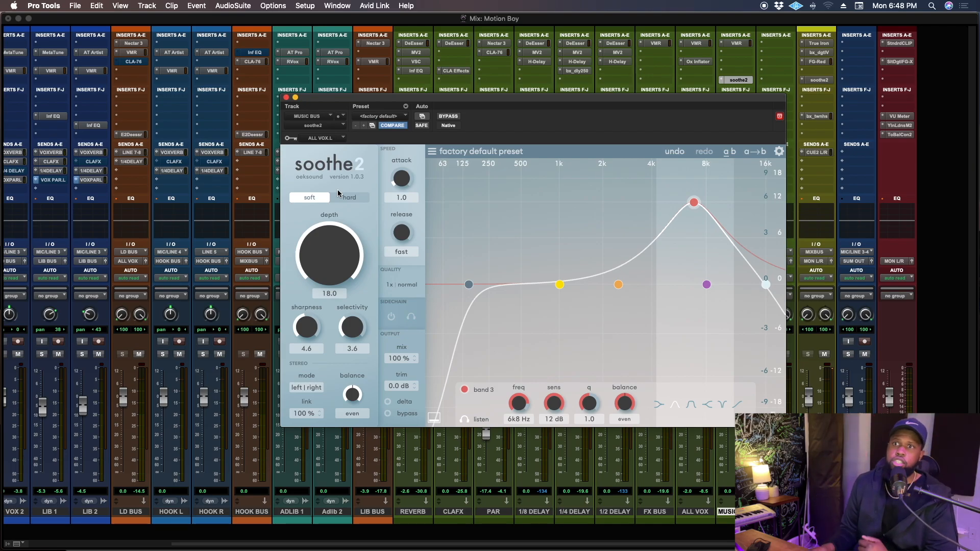
drag(315, 270, 304, 390)
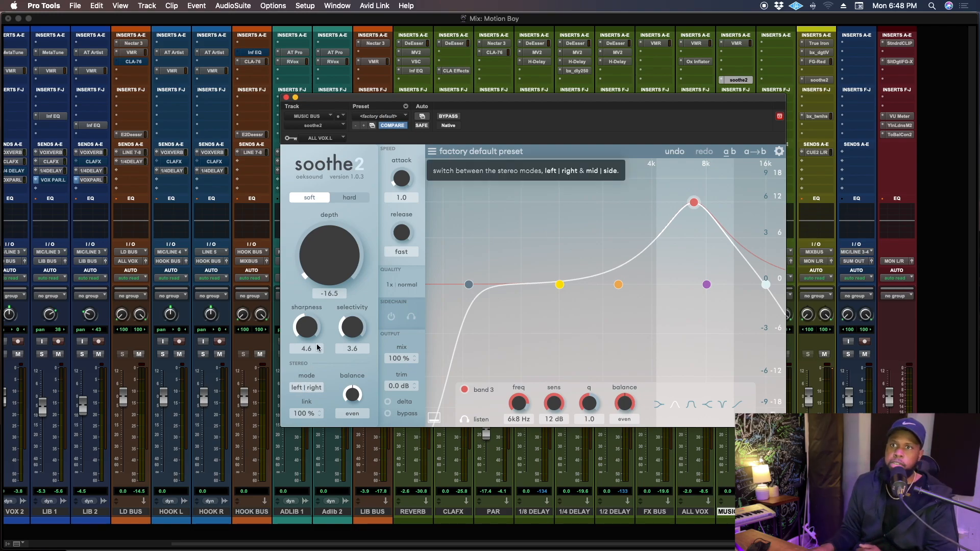
drag(319, 273, 362, 1)
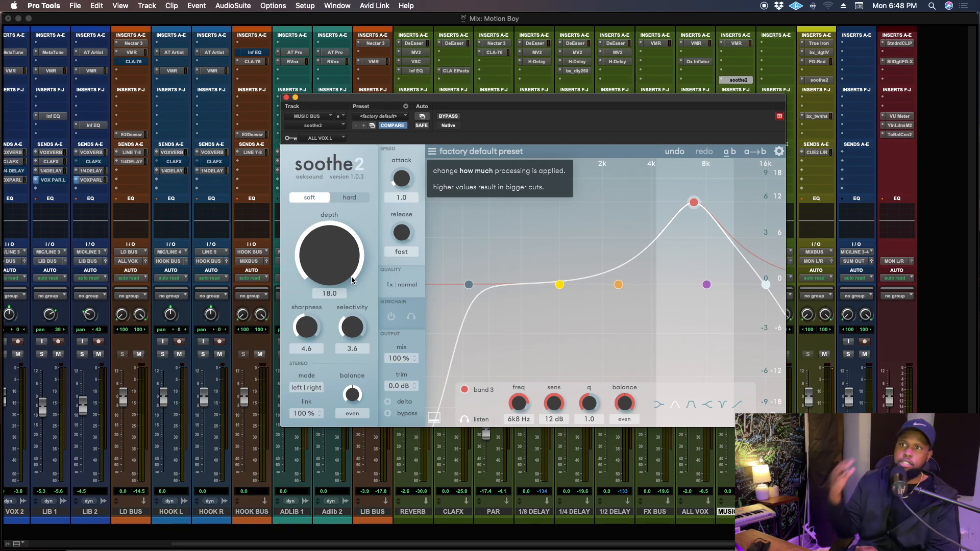
drag(341, 257, 327, 312)
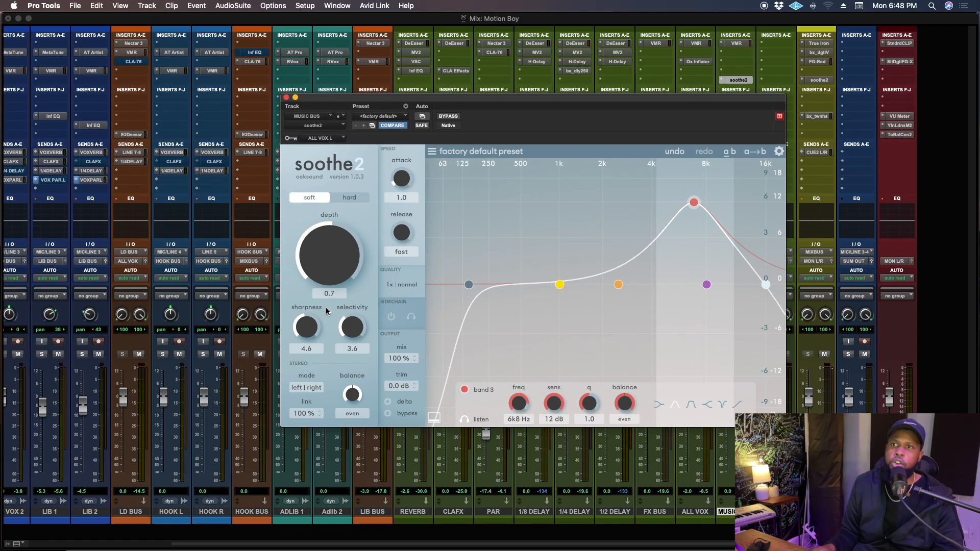
key(space)
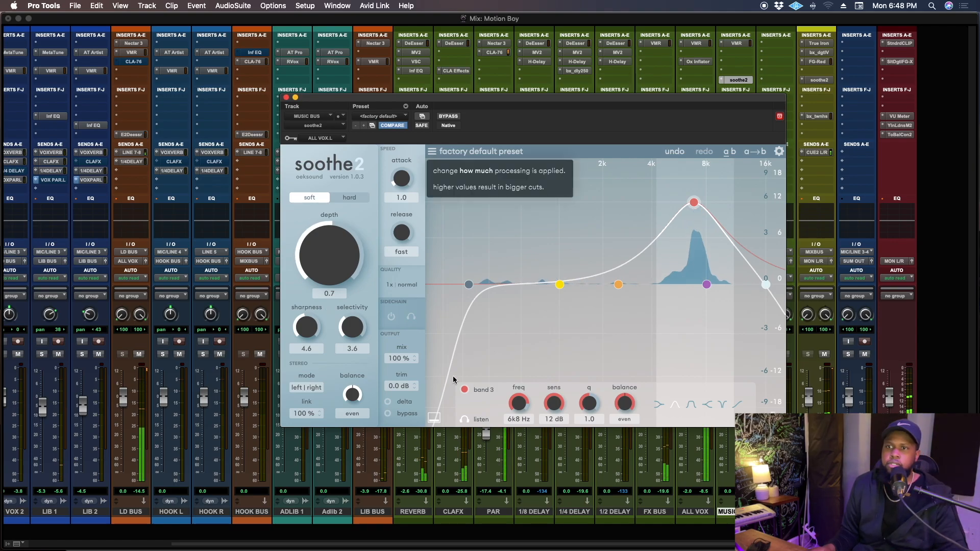
- Audition the mix with soothe2's depth raised to 18.0, then reduce the depth to 3.9
drag(343, 269, 350, 200)
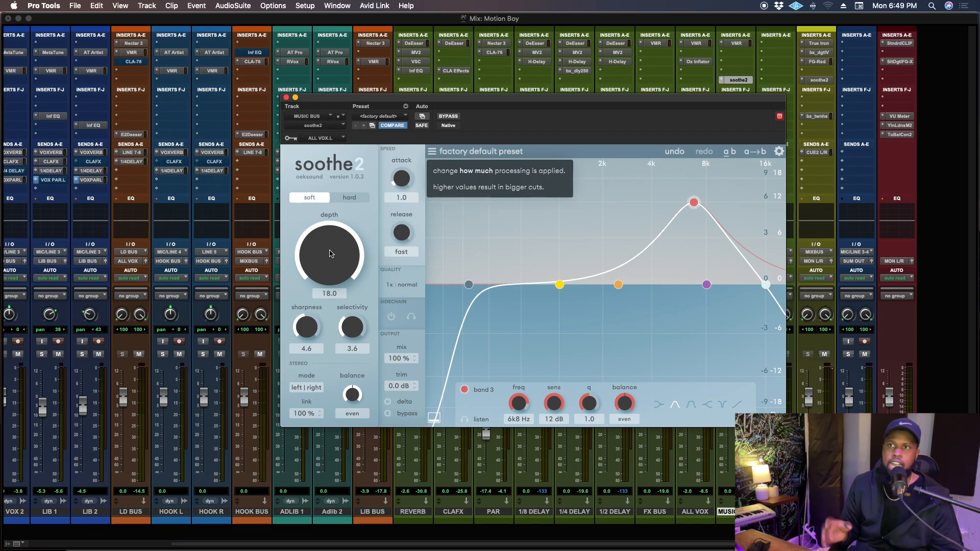
key(space)
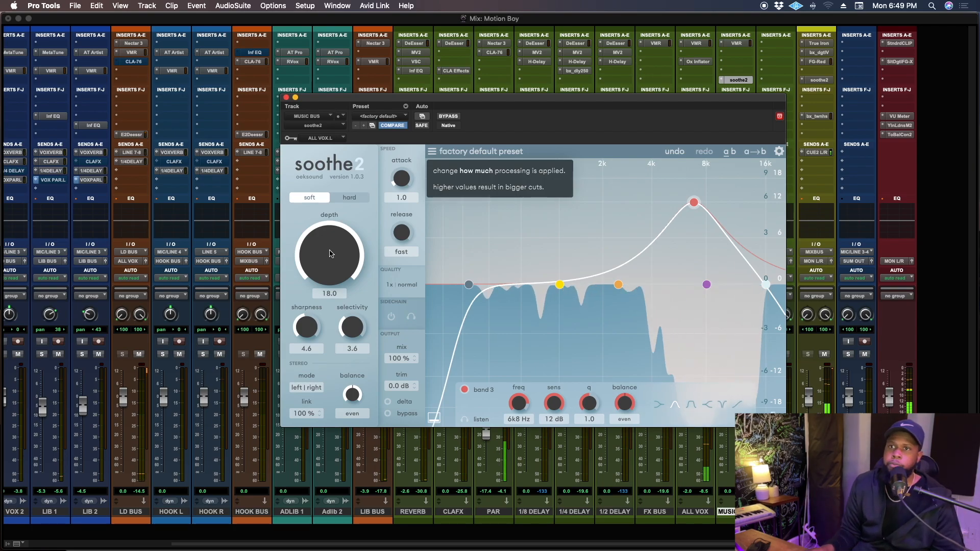
drag(330, 254, 325, 299)
key(space)
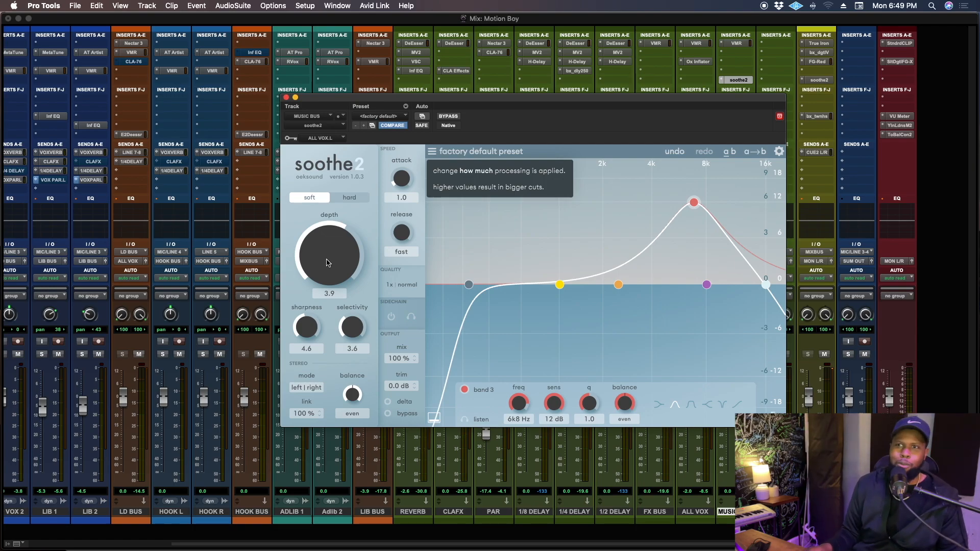
- Reduce soothe2's depth to -0.7 while playing the mix
key(space)
drag(327, 263, 329, 315)
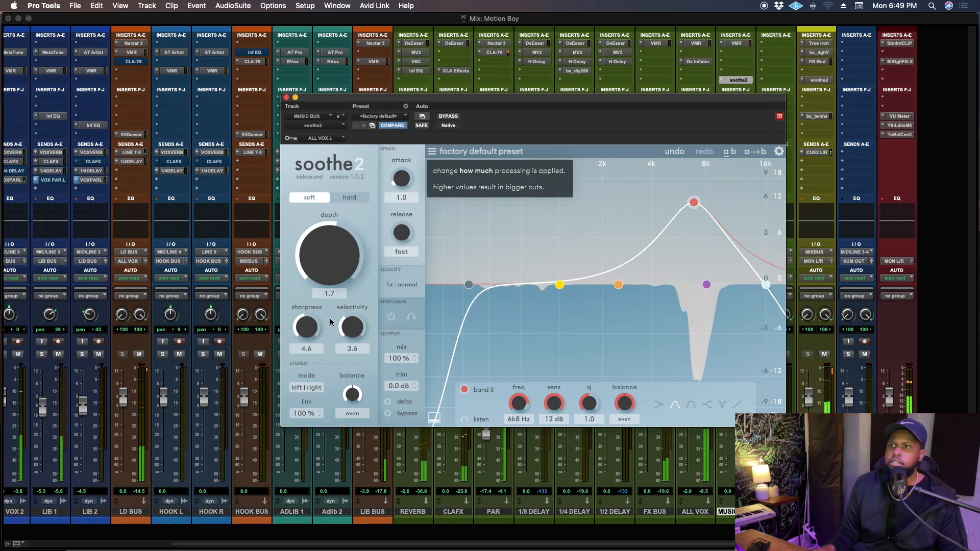
drag(324, 280, 326, 275)
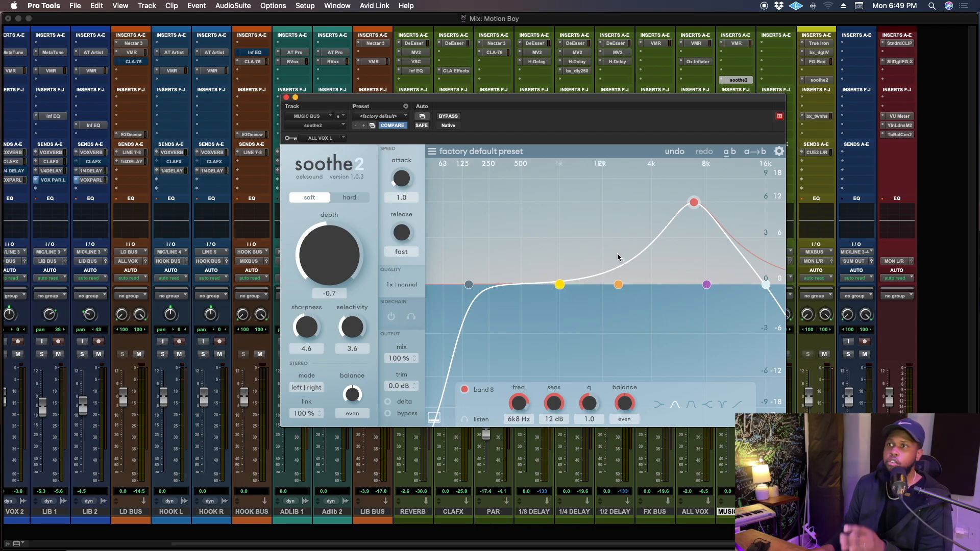
- Move soothe2's band 1 to about 388 Hz, and close the plugin window
drag(559, 284, 509, 284)
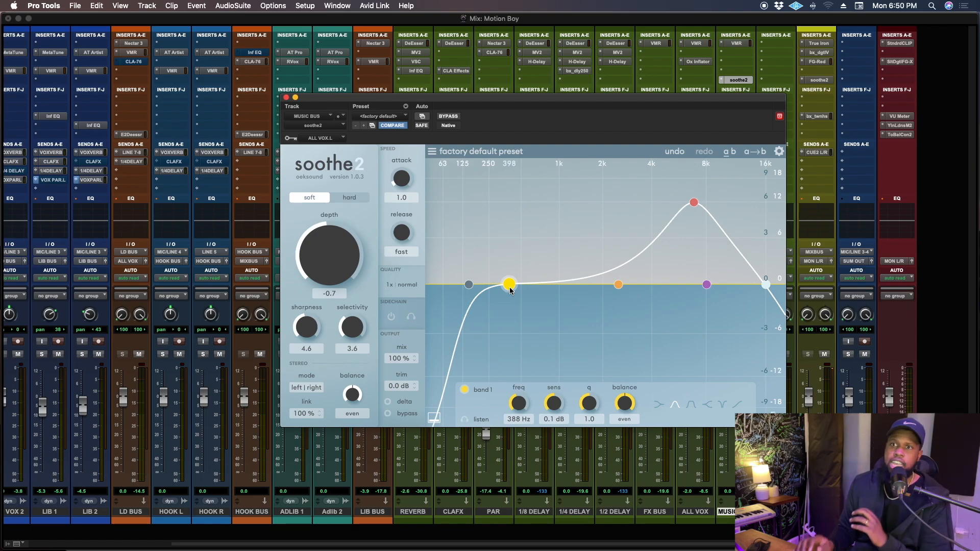
click(286, 97)
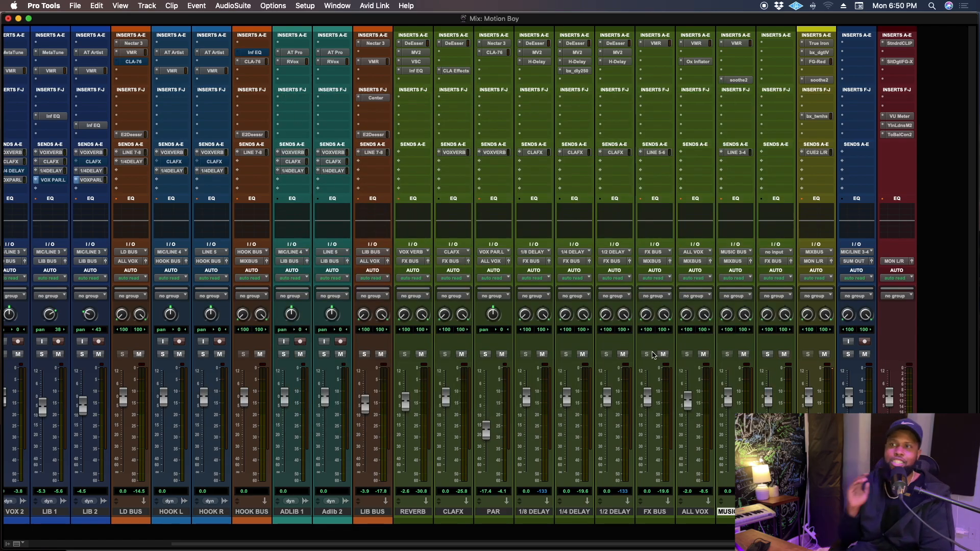